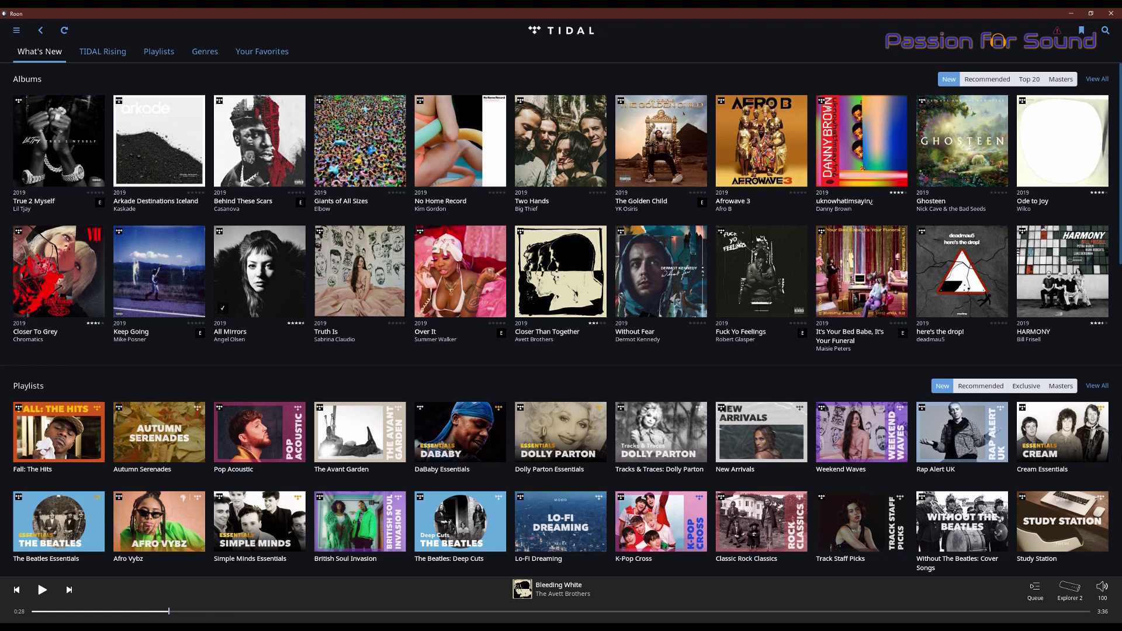
# - Play the album Terry Riley: Sun Rings from TIDAL's Masters albums and inspect its signal path on Explorer 2
pyautogui.click(1061, 80)
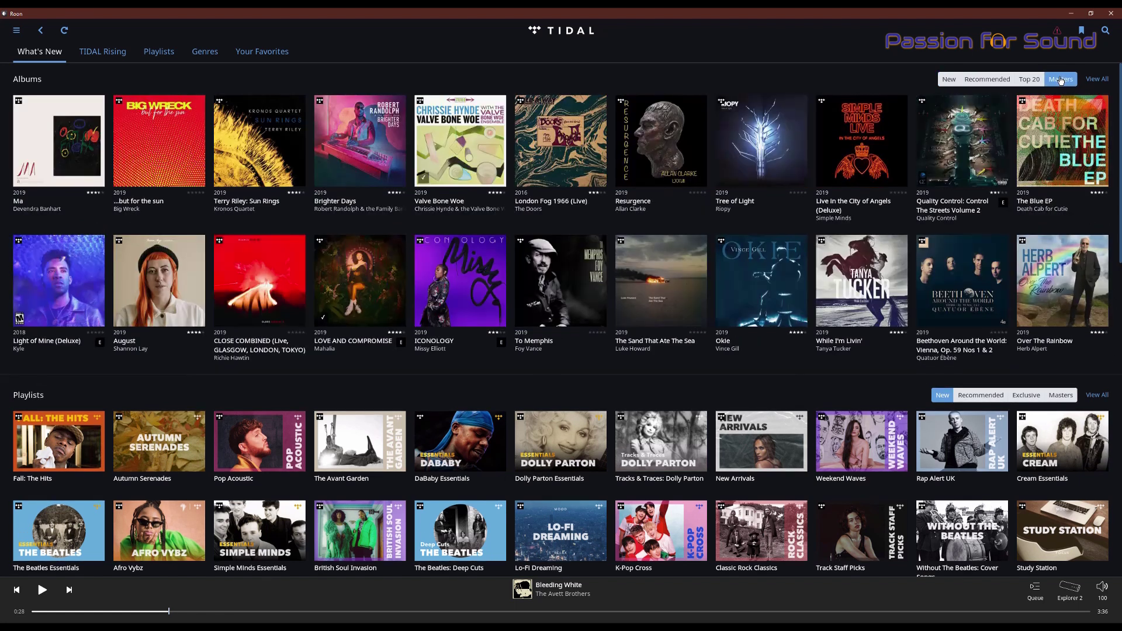
pyautogui.click(234, 141)
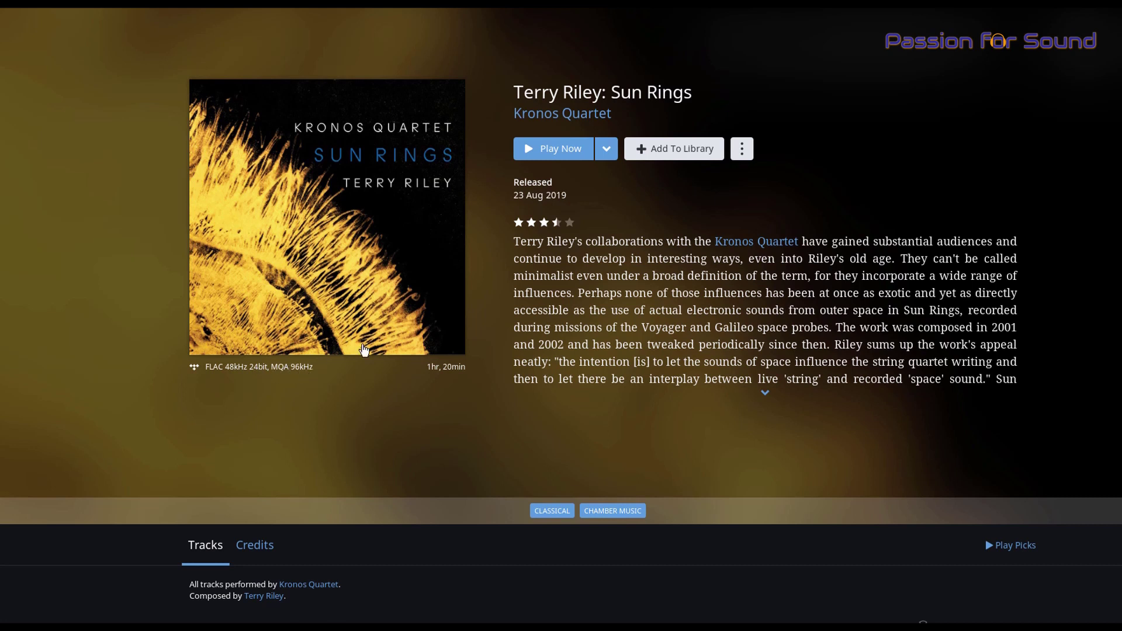
pyautogui.click(562, 149)
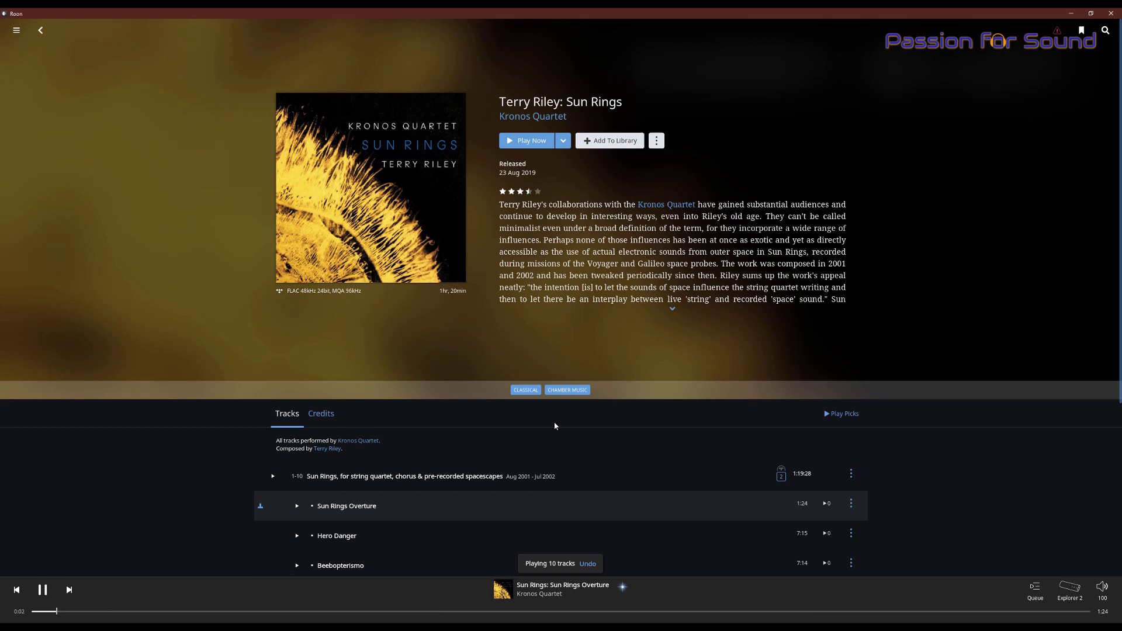
pyautogui.click(622, 587)
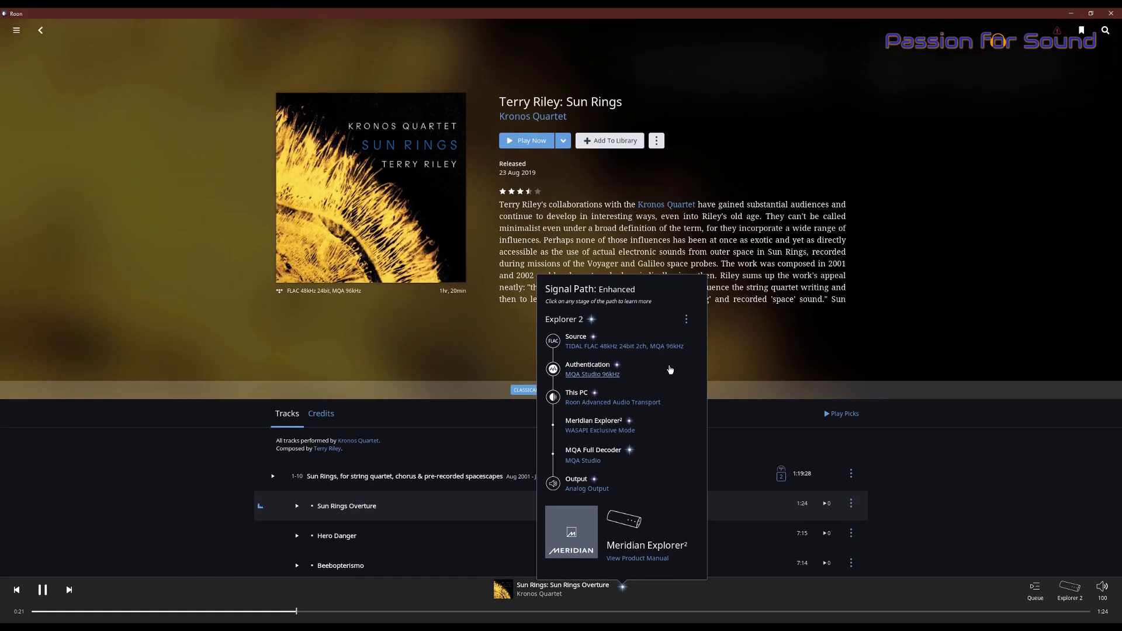
pyautogui.click(1001, 228)
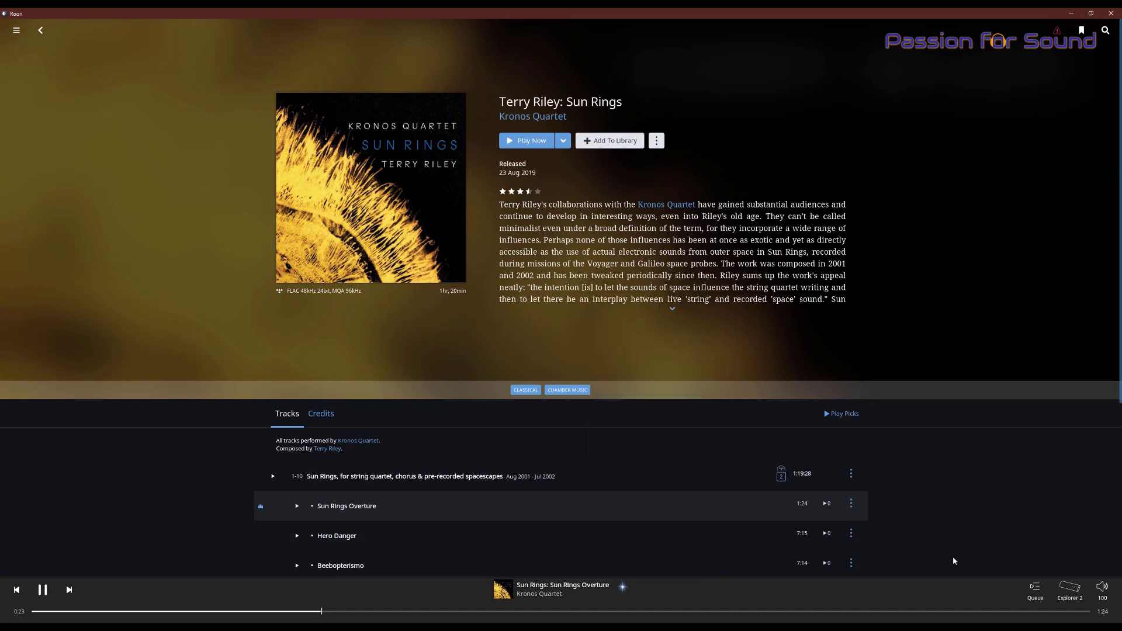
# - Transfer playback to the Gumby USB zone and inspect the track's signal path there
pyautogui.click(1113, 589)
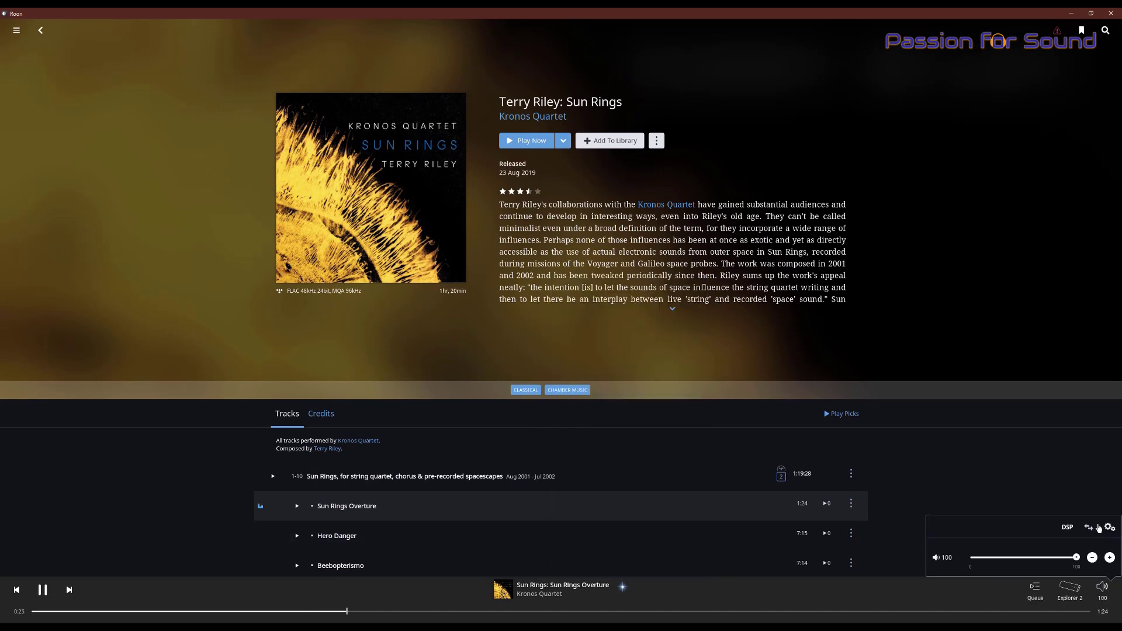
pyautogui.click(1085, 526)
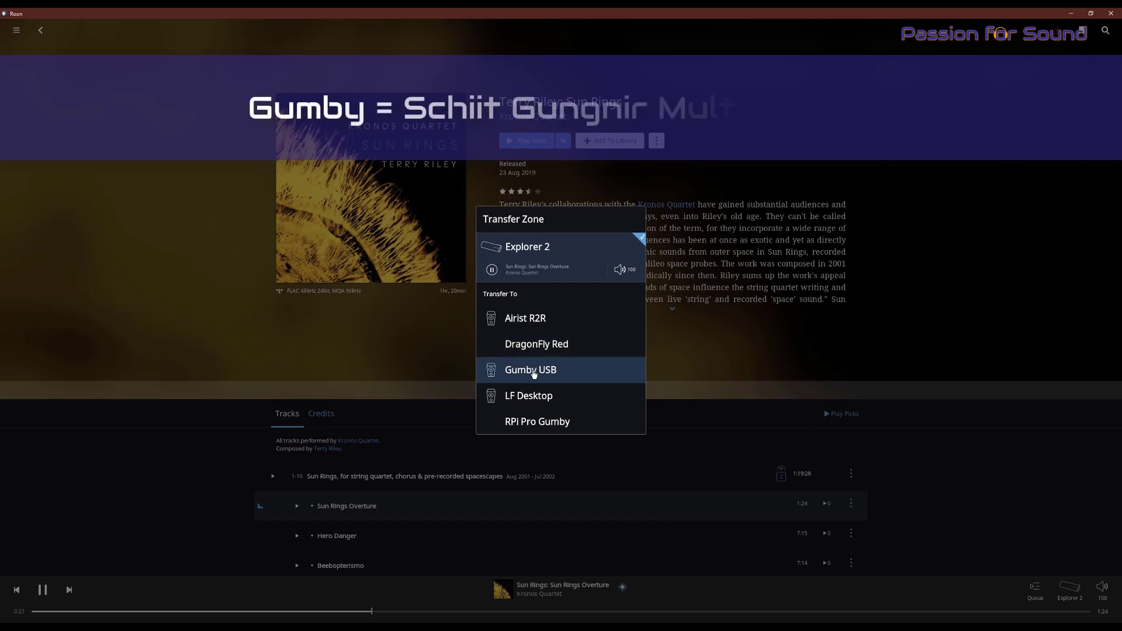
pyautogui.click(561, 372)
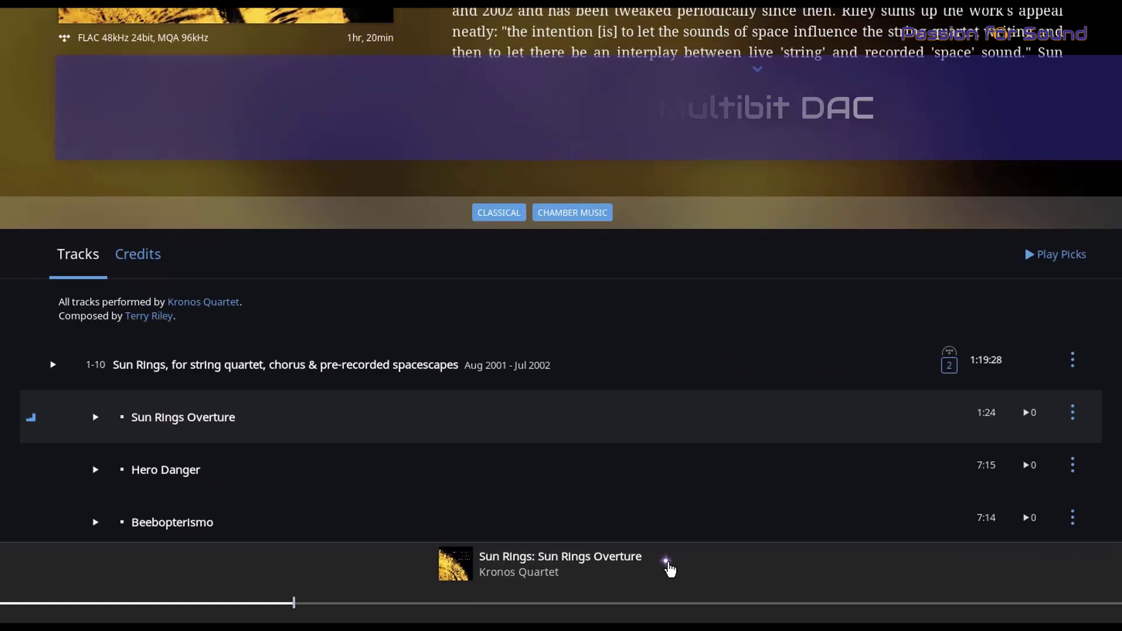
pyautogui.click(620, 588)
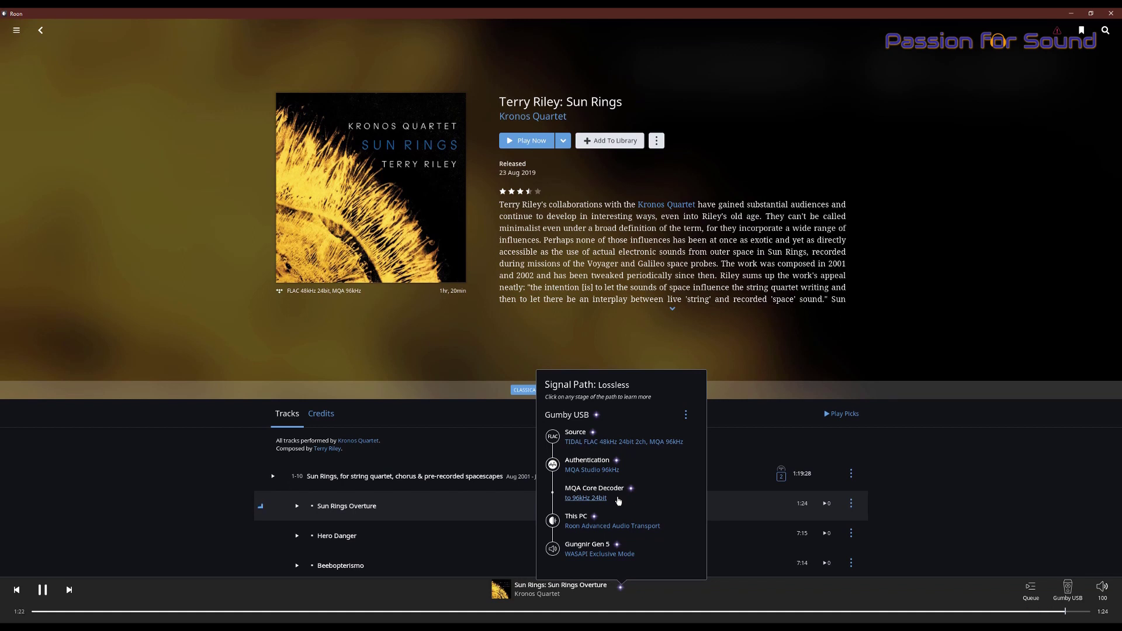
# - Transfer playback from Gumby USB to the DragonFly Red zone and inspect its signal path
pyautogui.click(1103, 592)
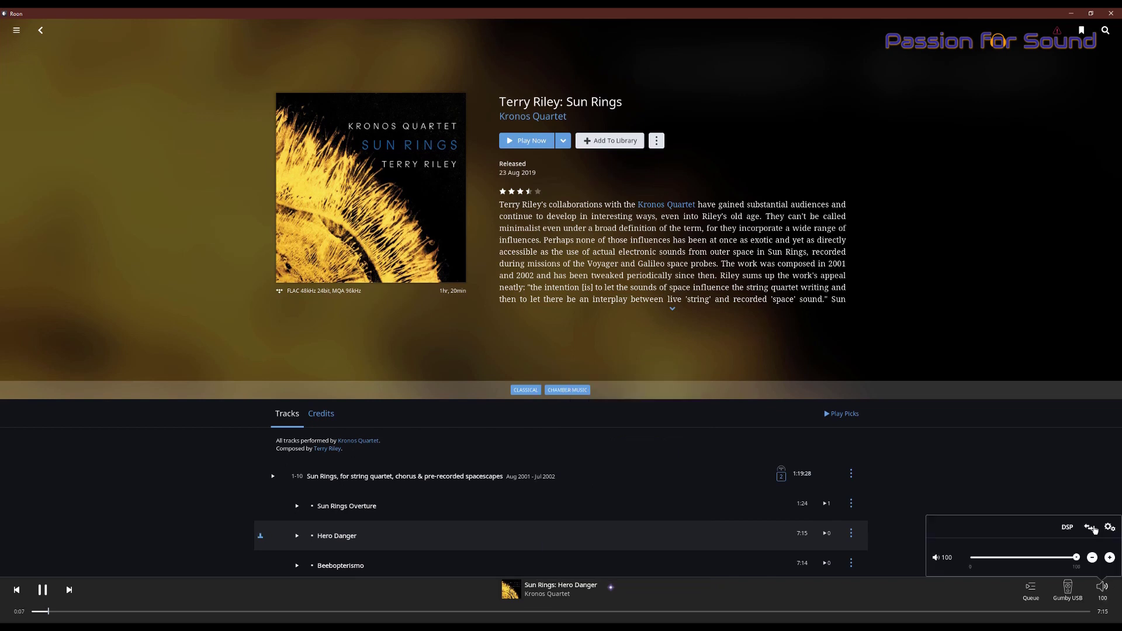
pyautogui.click(1092, 529)
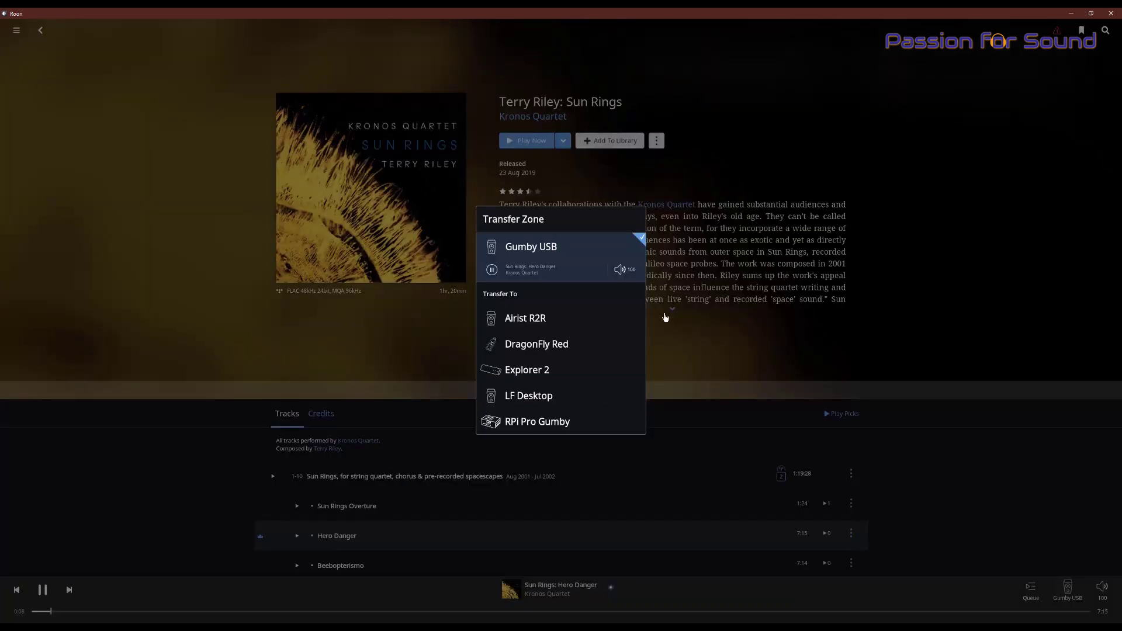
pyautogui.click(556, 345)
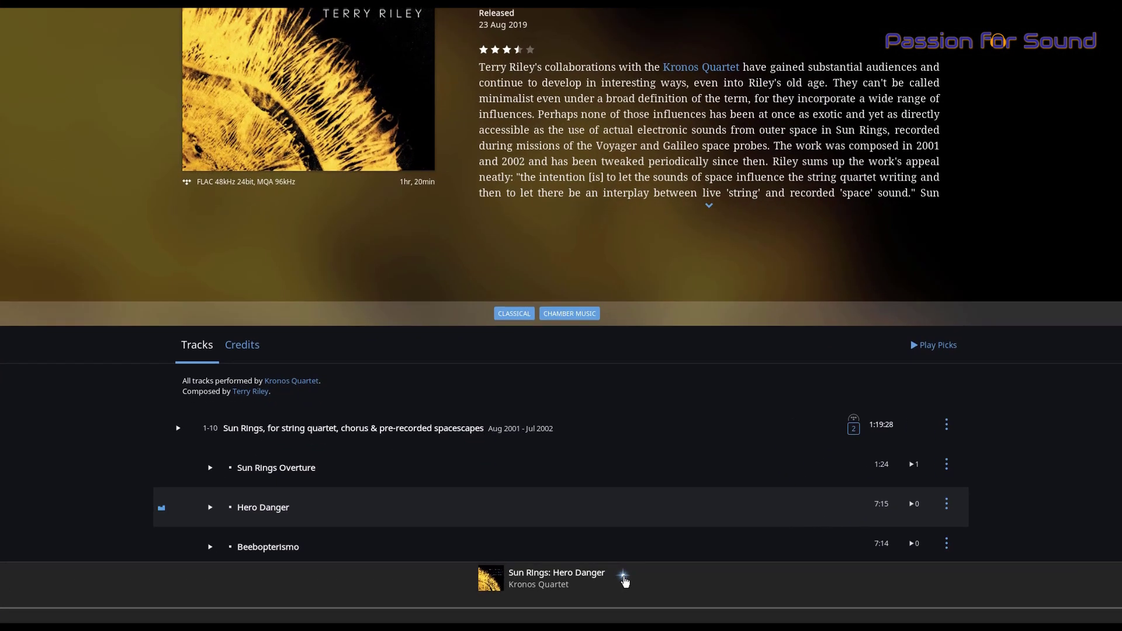
pyautogui.click(624, 580)
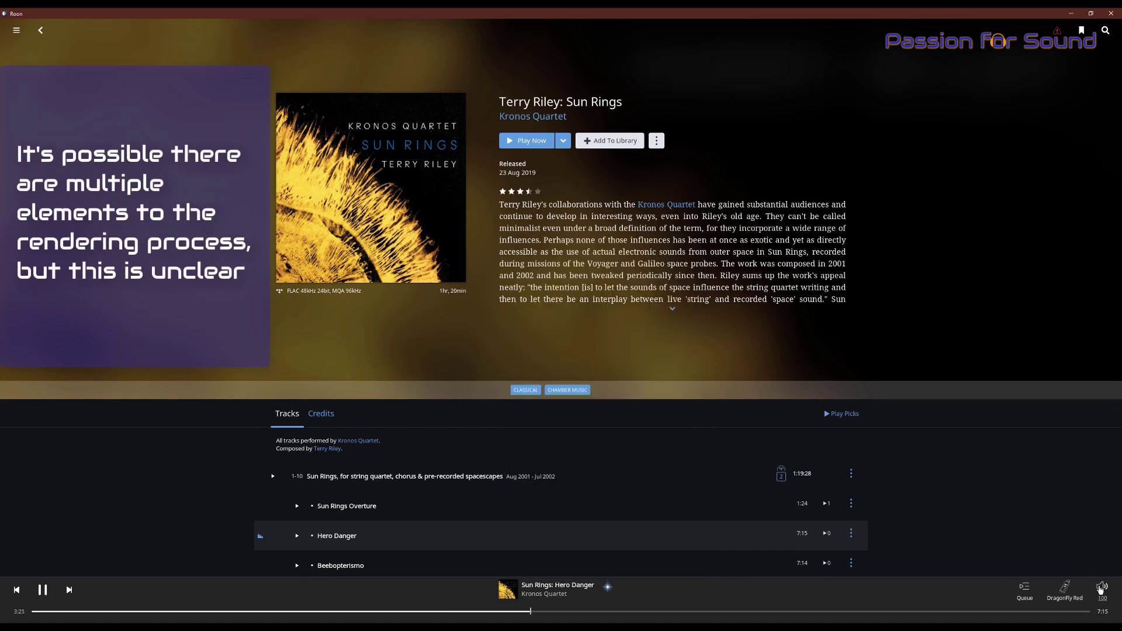
# - Transfer playback from DragonFly Red back to the Explorer 2 zone and inspect its signal path
pyautogui.click(1101, 590)
pyautogui.click(1081, 533)
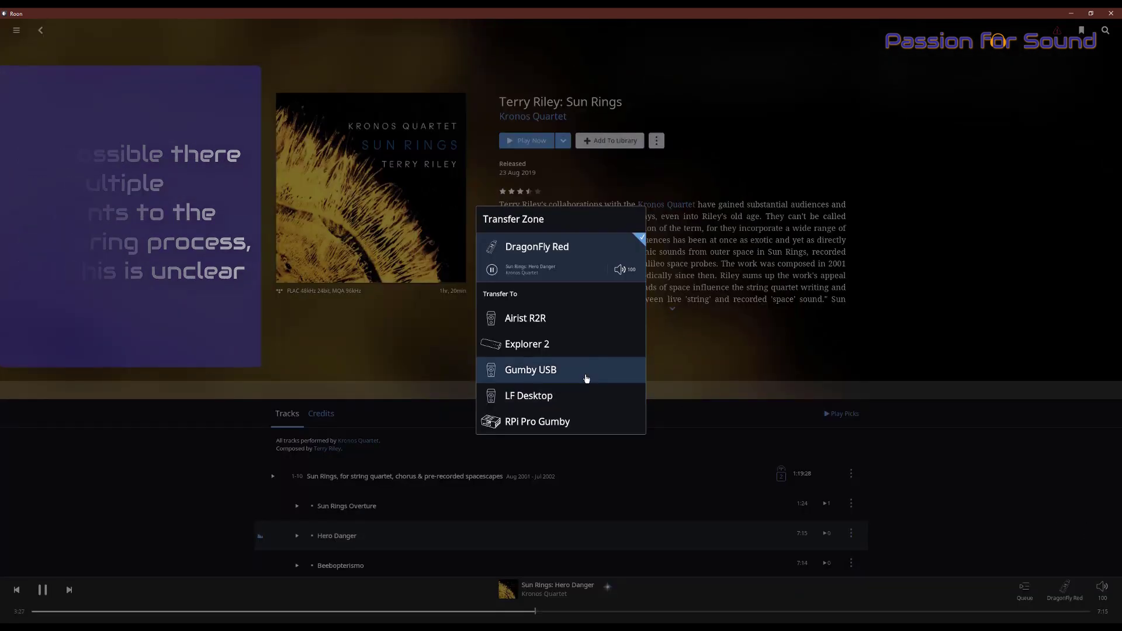
pyautogui.click(546, 343)
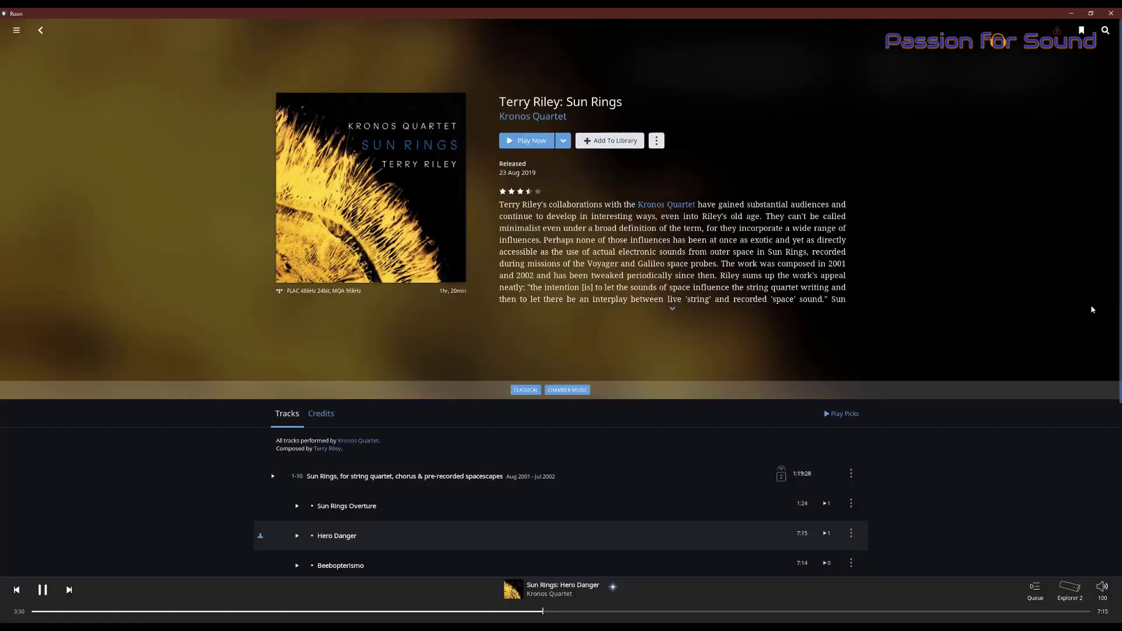
pyautogui.click(614, 589)
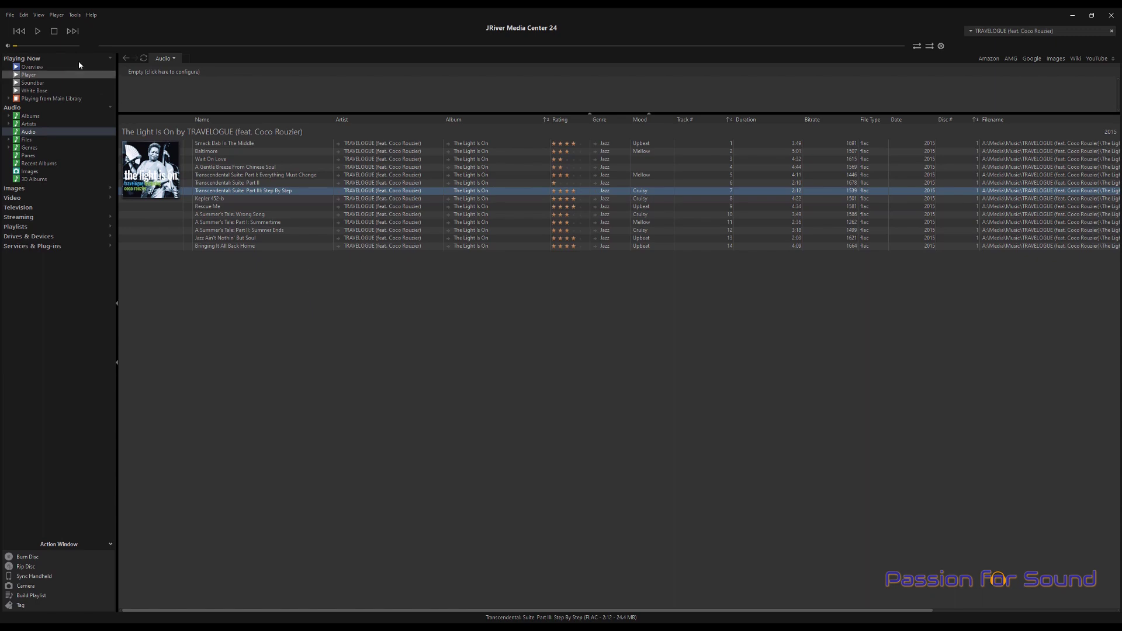
# - In JRiver Media Center, check the Player zone's audio device options and play Transcendental: Suite Part III: Step By Step
pyautogui.click(76, 14)
pyautogui.click(84, 138)
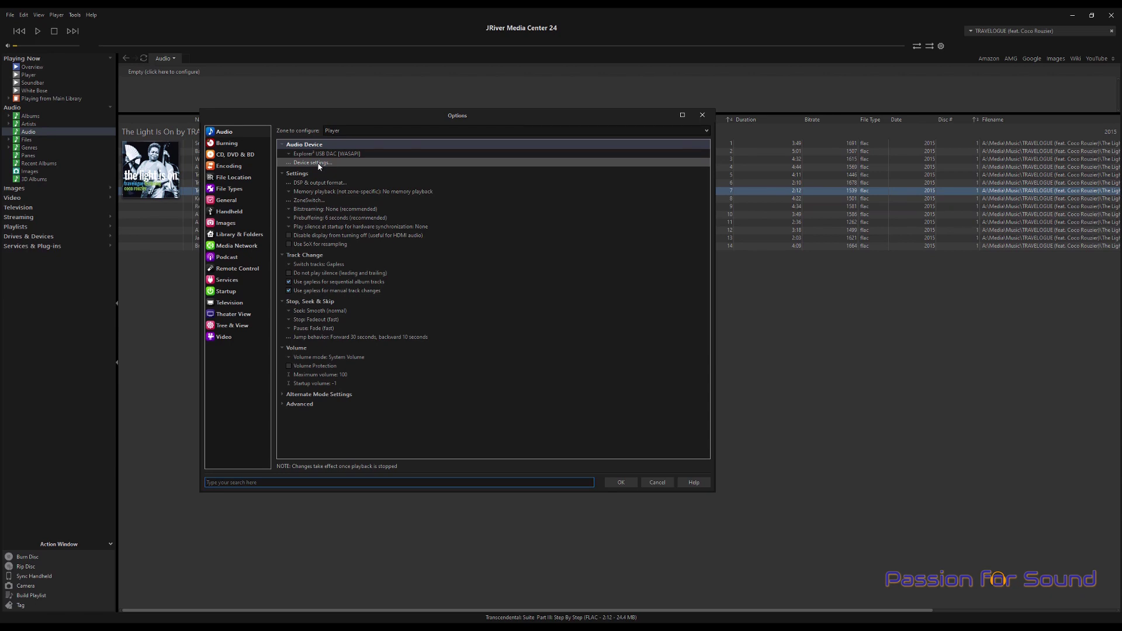
pyautogui.click(621, 483)
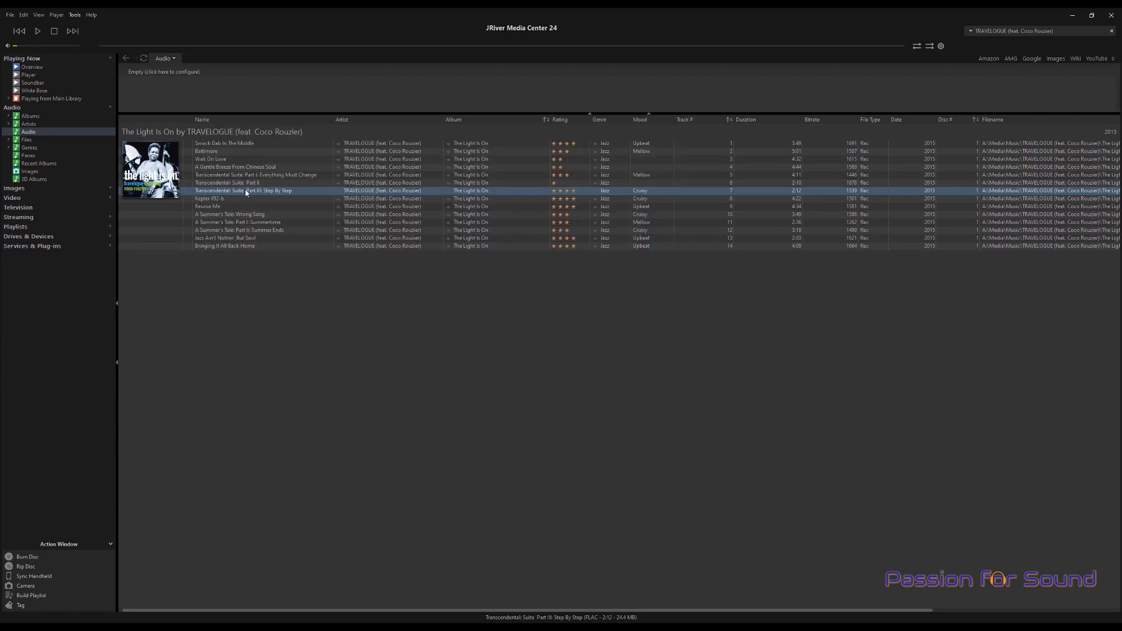
pyautogui.doubleClick(246, 191)
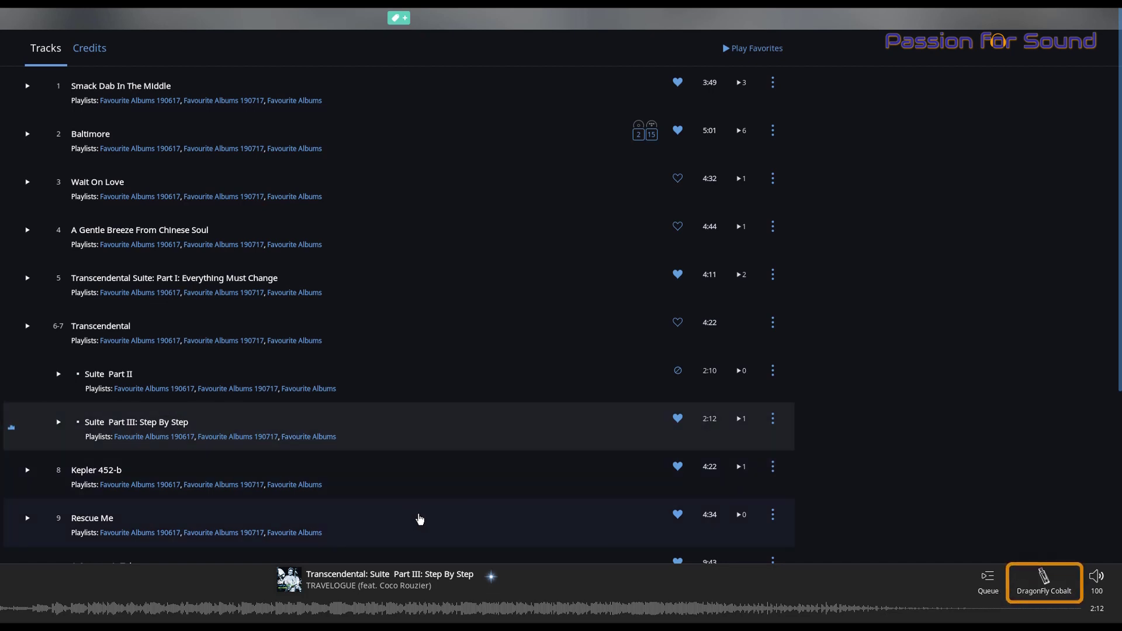
# - In Roon, inspect the signal path of the track playing on DragonFly Cobalt and pause playback
pyautogui.click(492, 577)
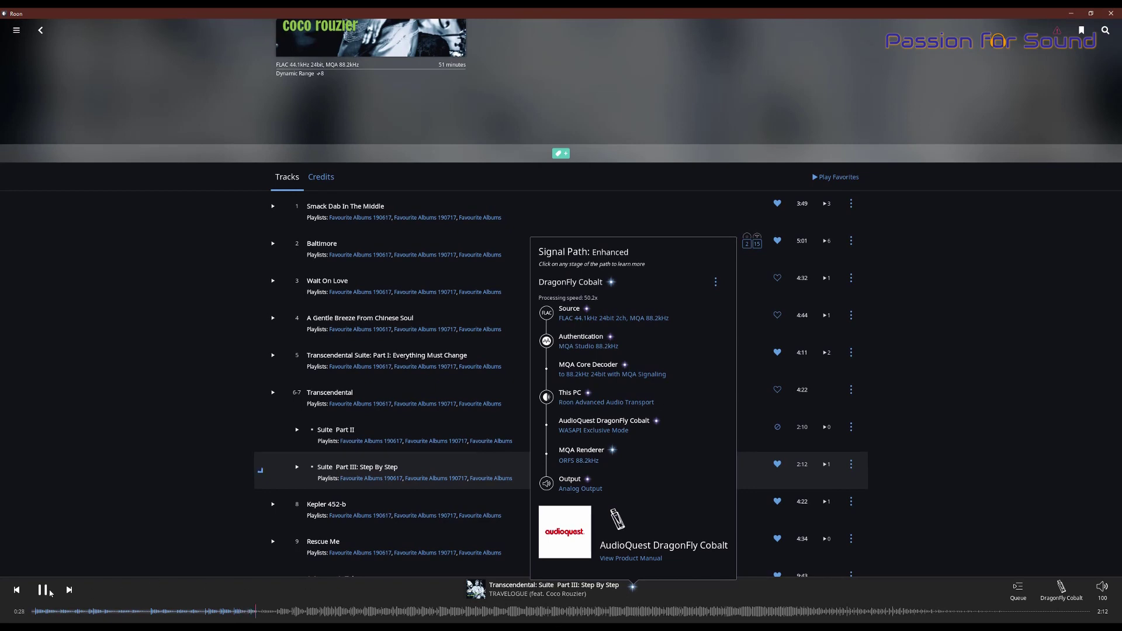
pyautogui.click(42, 590)
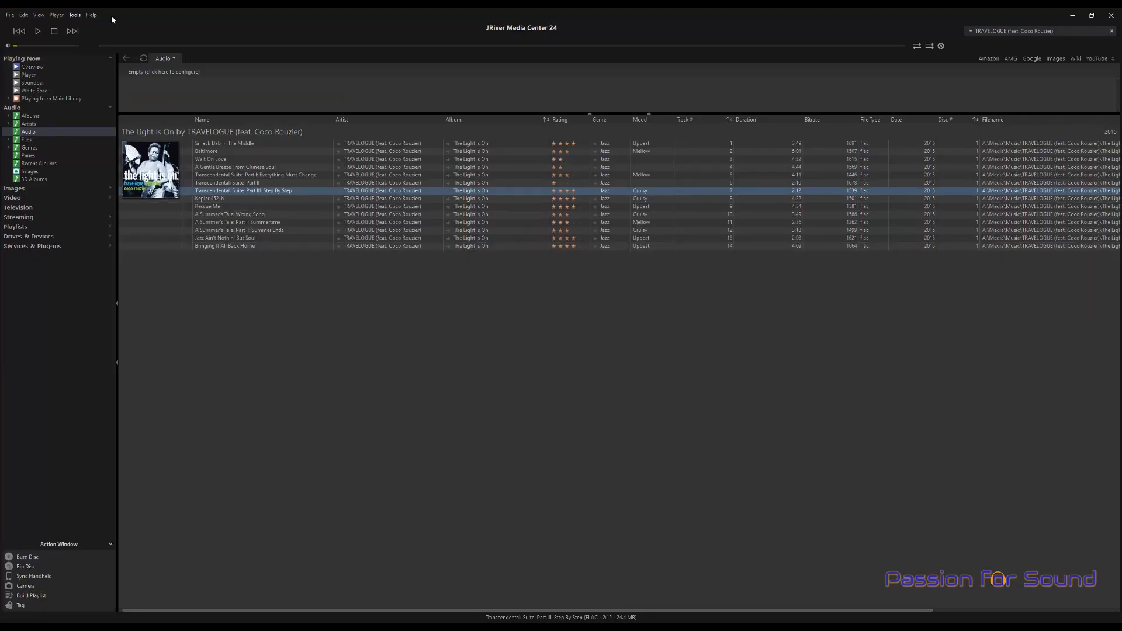
# - In JRiver Media Center, set the Player zone's audio device to AudioQuest DragonFly Cobalt v1.0 [WASAPI] and check its device settings
pyautogui.click(75, 15)
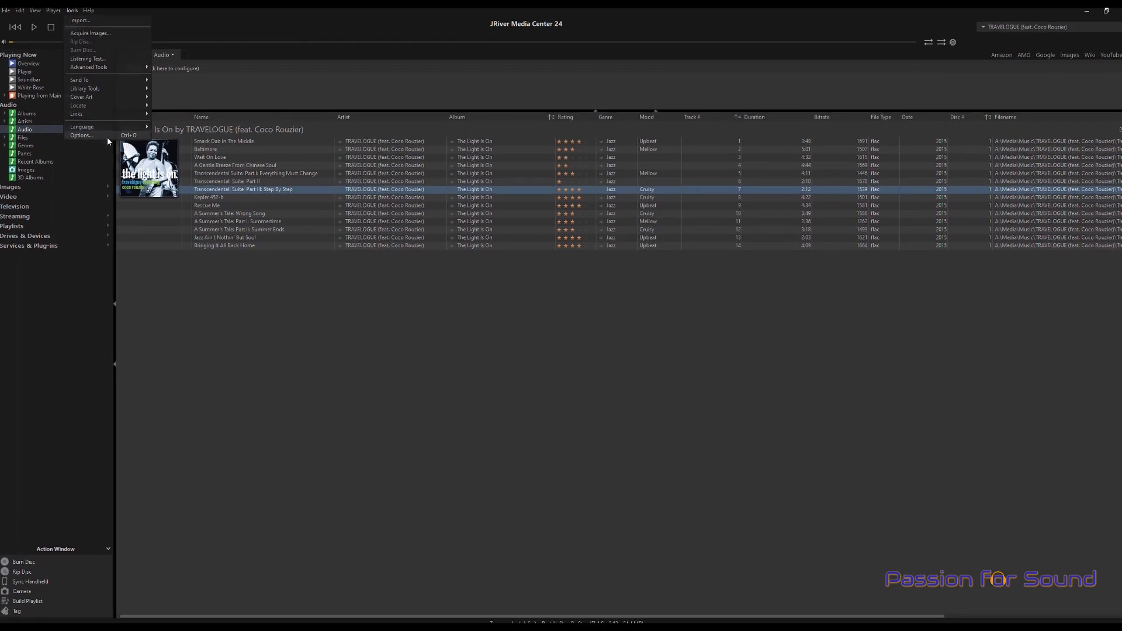
pyautogui.click(106, 135)
pyautogui.click(292, 154)
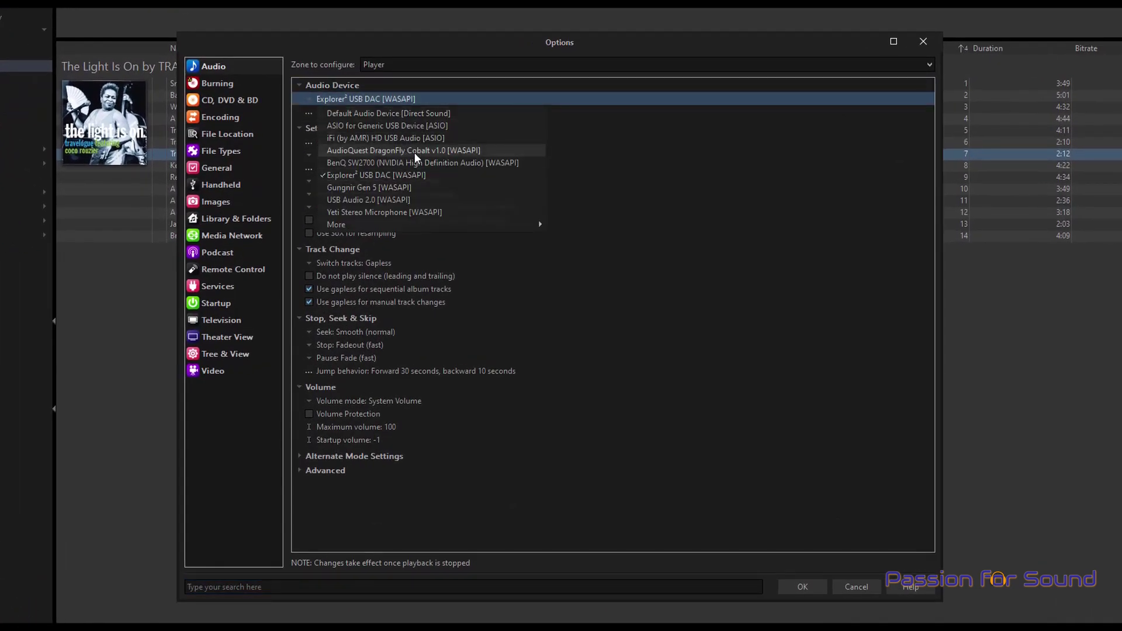
pyautogui.click(415, 153)
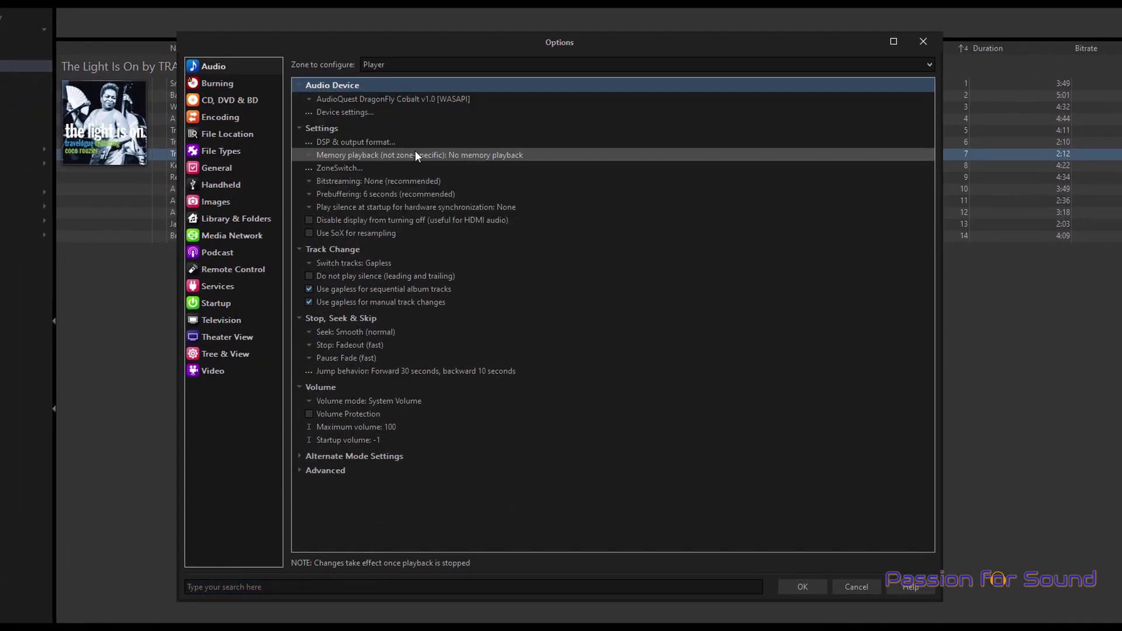
pyautogui.click(349, 113)
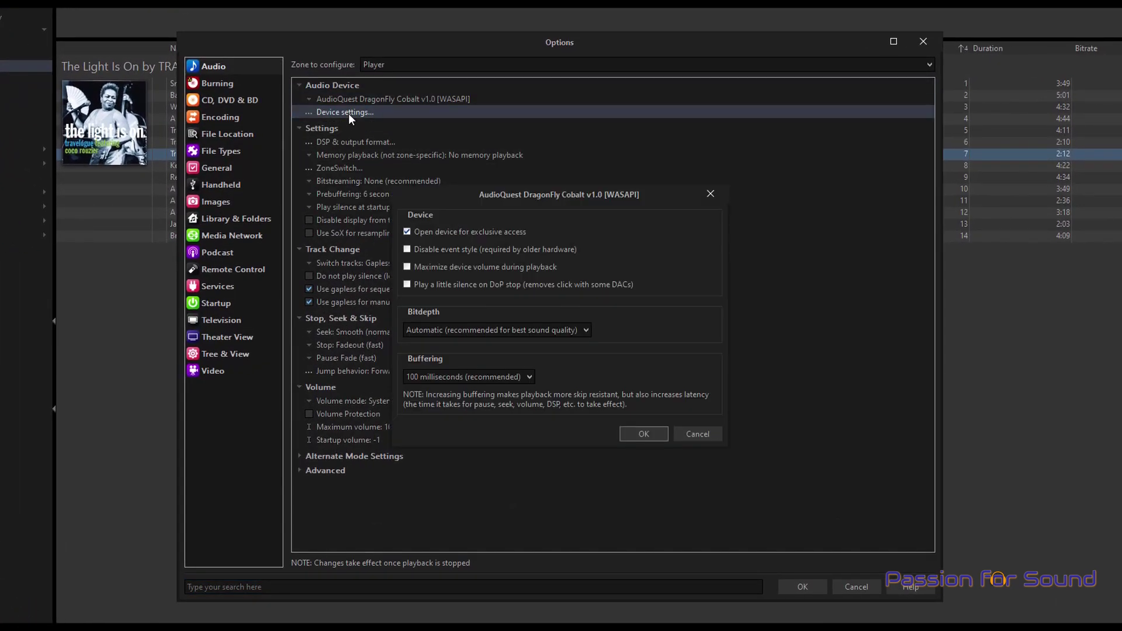
pyautogui.click(645, 433)
# - Check the DSP and output format settings, save the options, and play Transcendental: Suite Part III: Step By Step
pyautogui.click(318, 142)
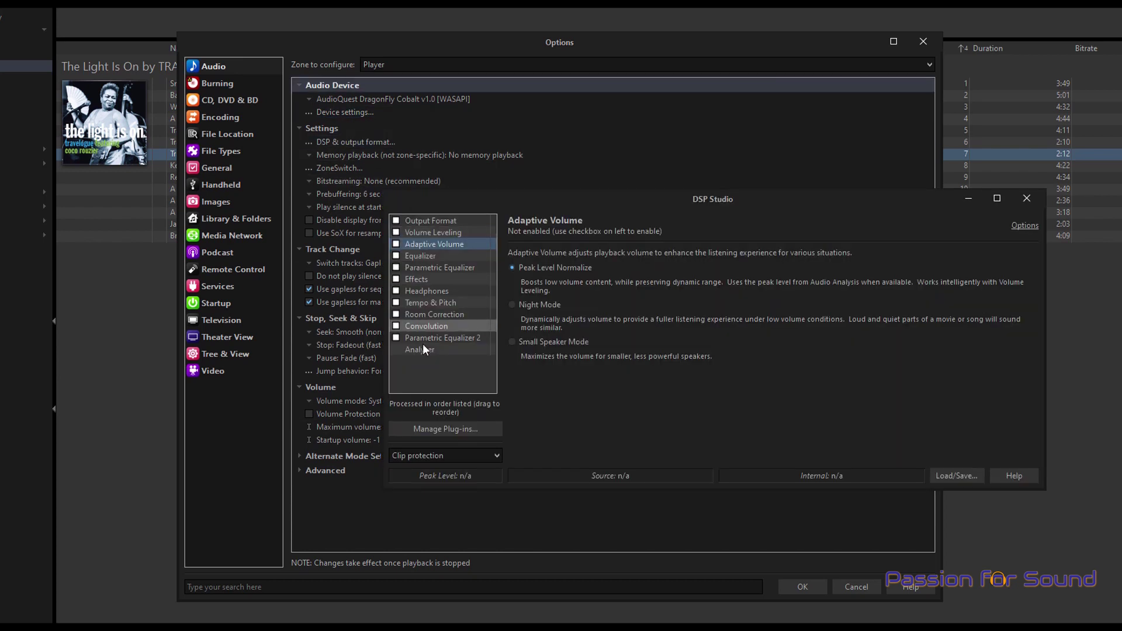
pyautogui.click(1027, 198)
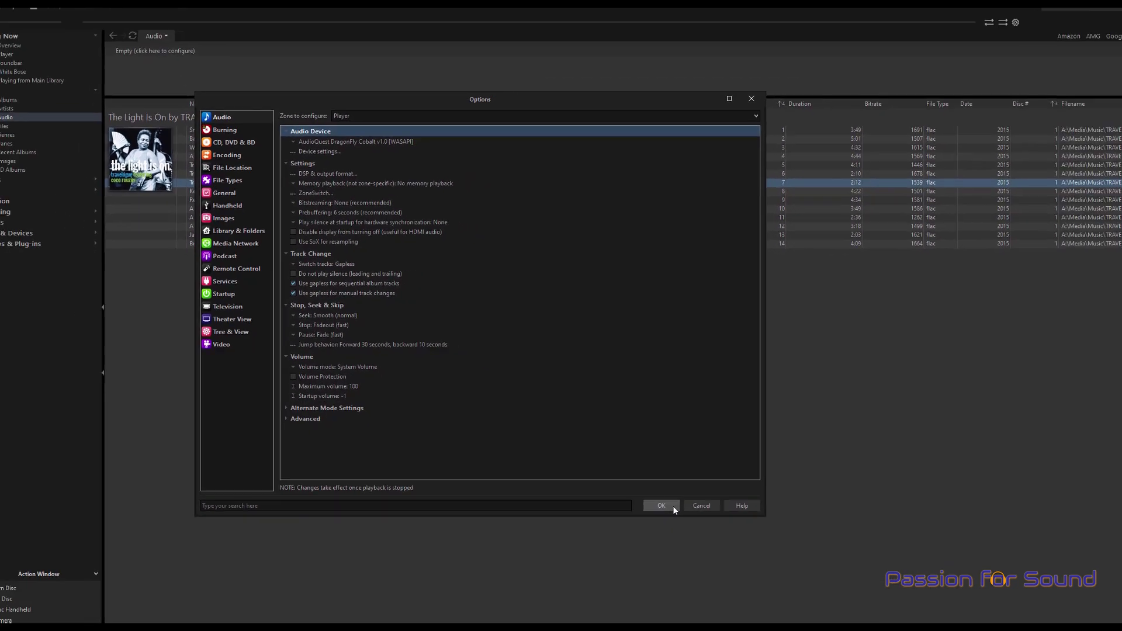
pyautogui.click(803, 587)
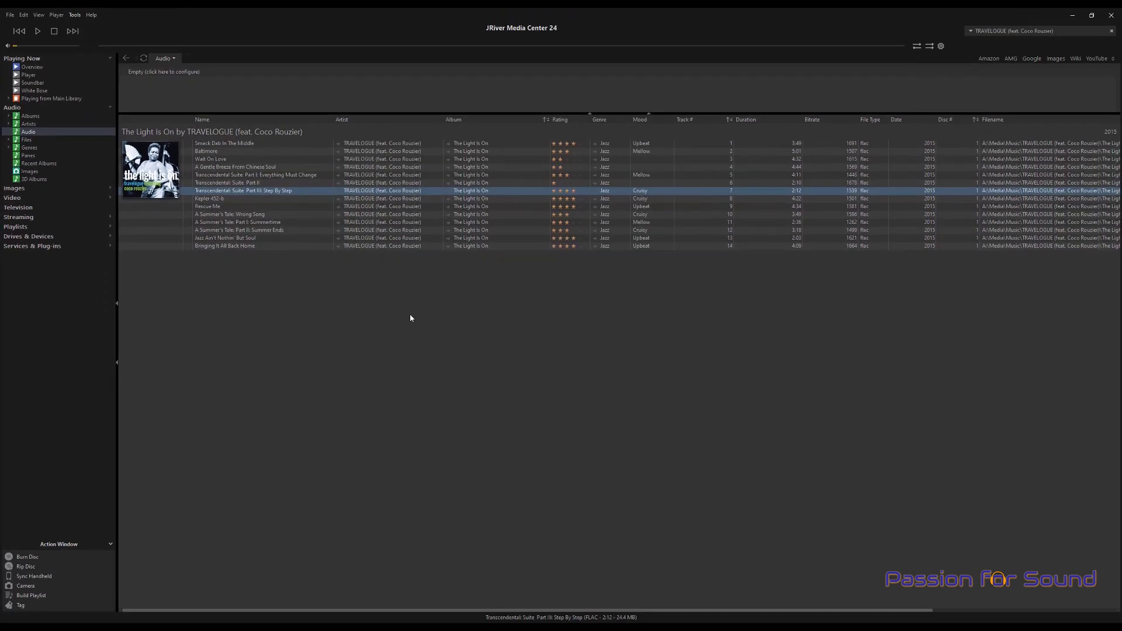
pyautogui.doubleClick(248, 193)
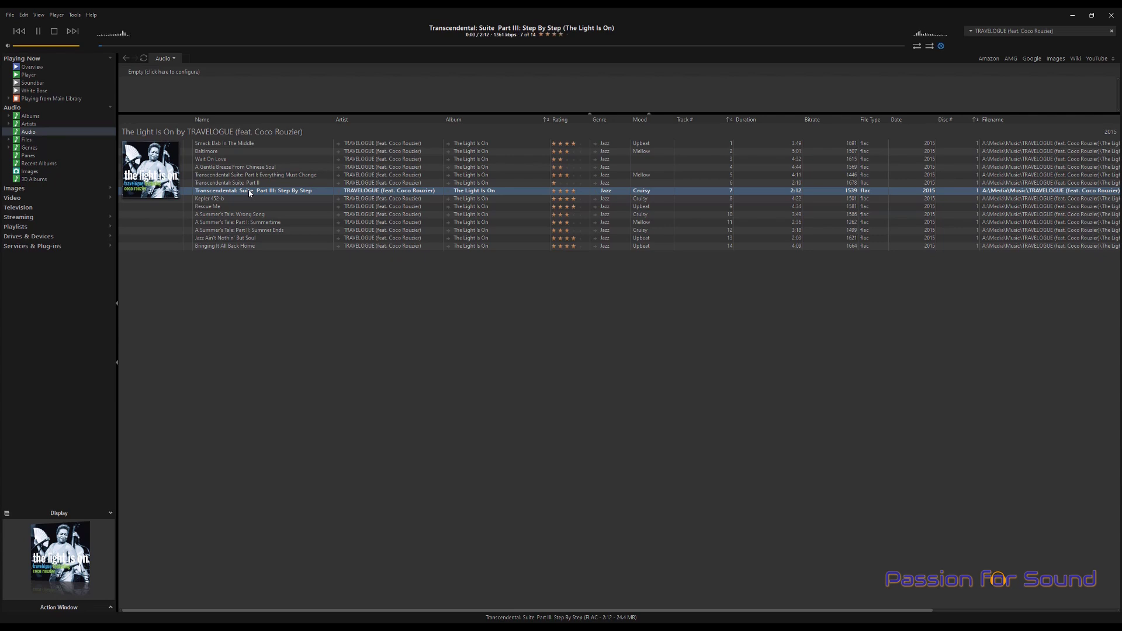